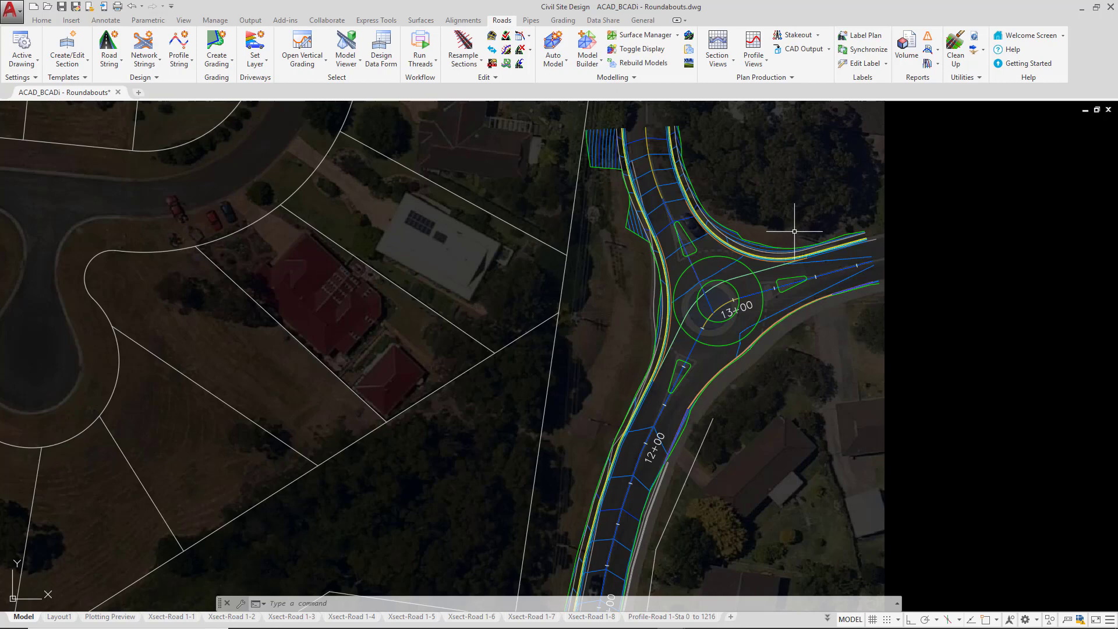
# Zoom in and select, then deselect, the inner island and outer edge circles to inspect them.
pyautogui.scroll(4, 748, 285)
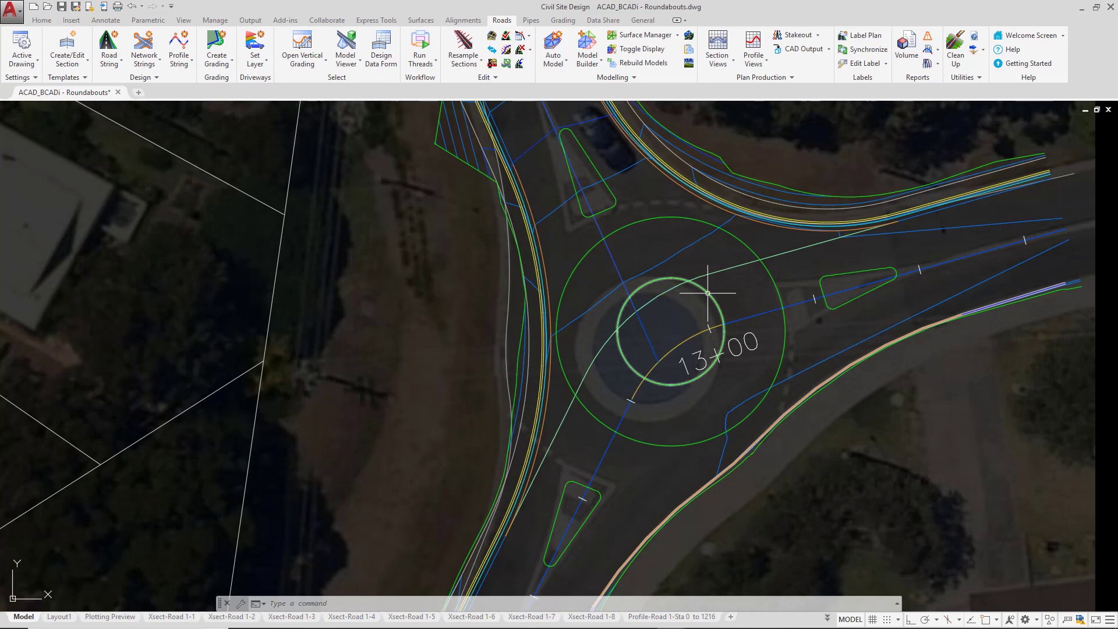
pyautogui.click(707, 293)
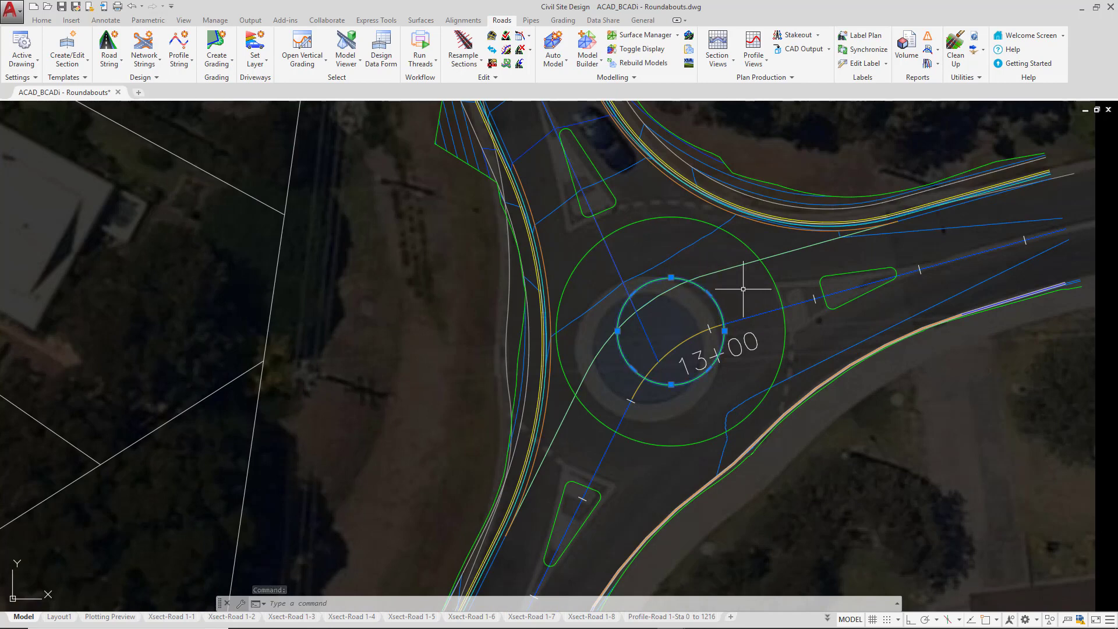
pyautogui.press('Escape')
pyautogui.click(765, 270)
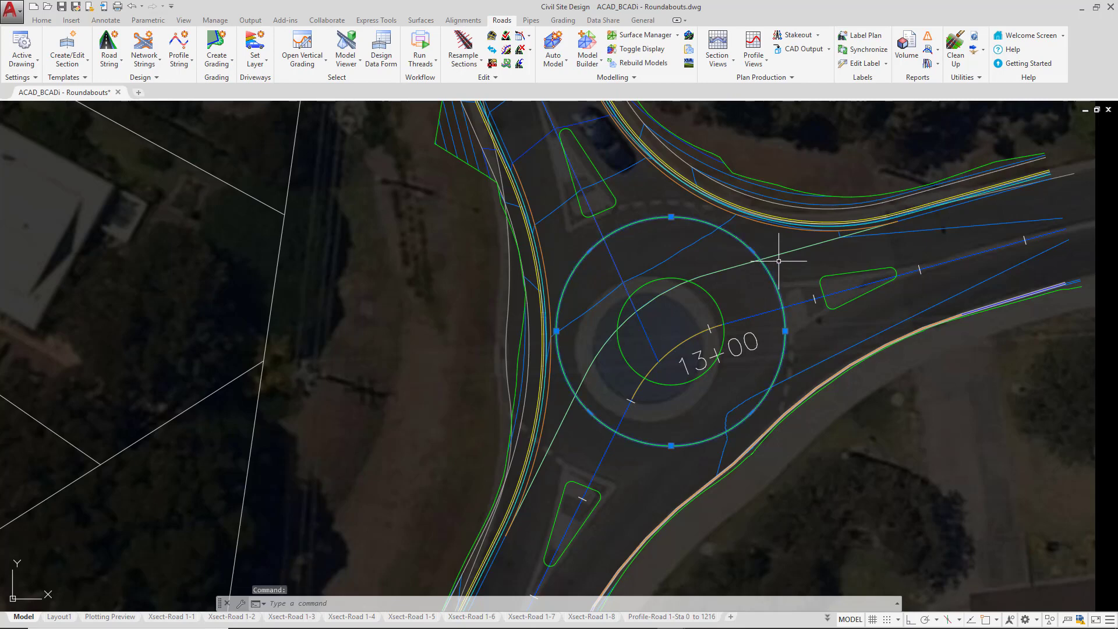
pyautogui.press('Escape')
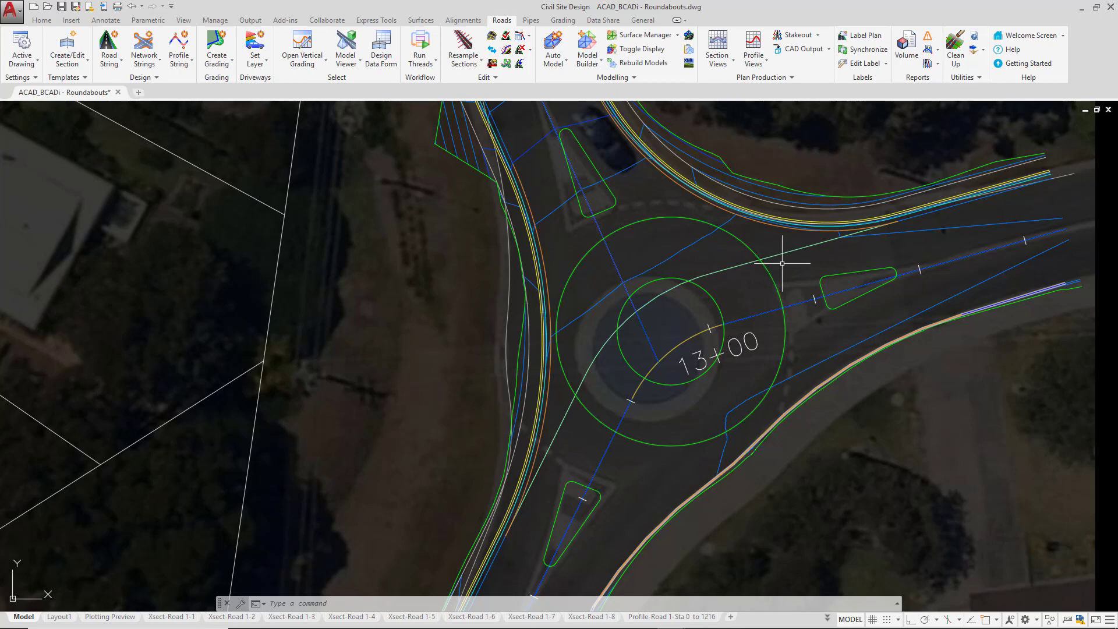
# Create alignment 'Roundabout - Inner Island' from the inner circle, keeping the circle and reversing direction.
pyautogui.click(463, 20)
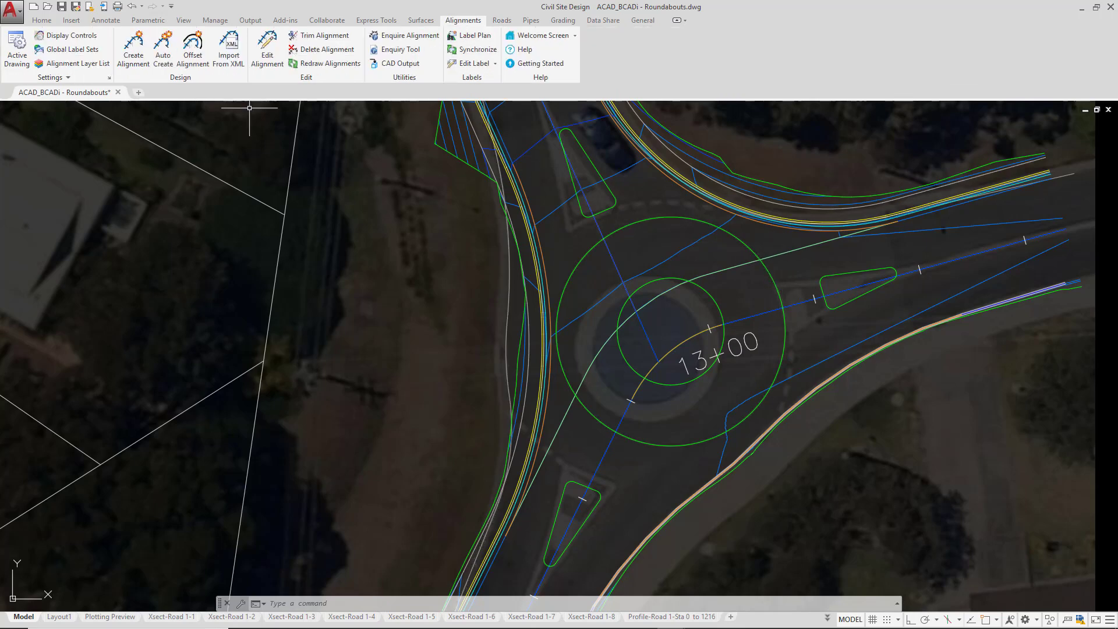
pyautogui.click(135, 59)
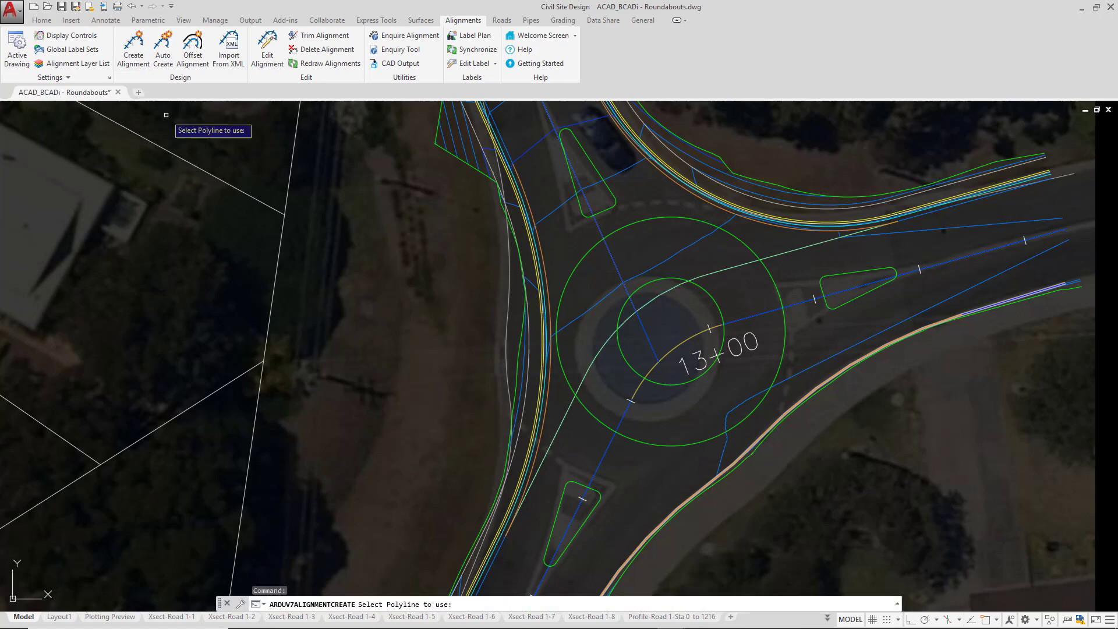
pyautogui.click(660, 279)
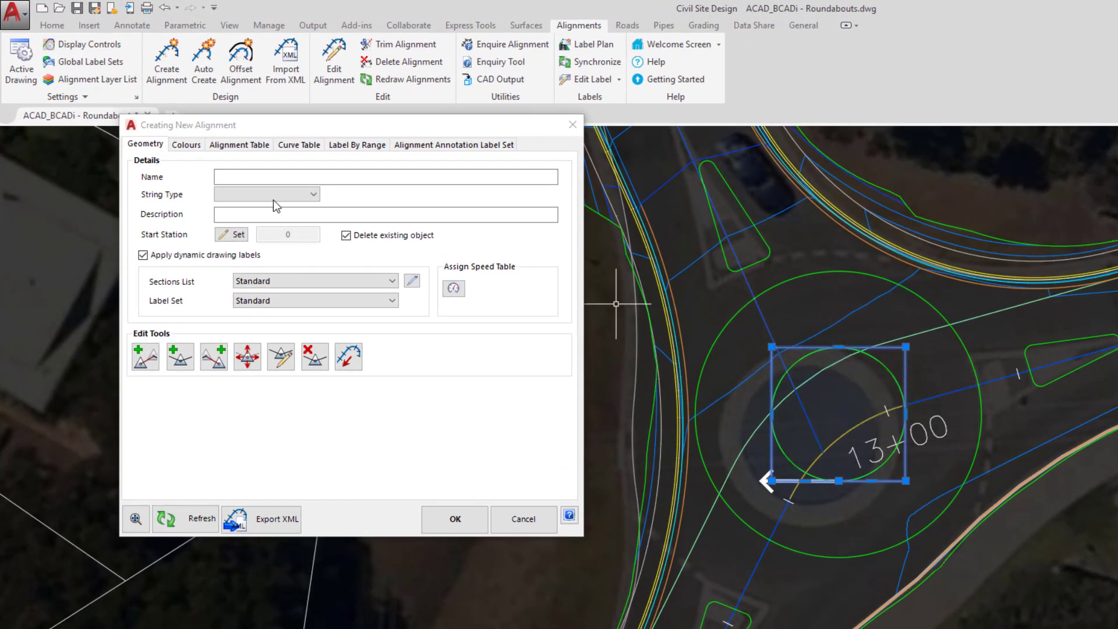
pyautogui.click(252, 181)
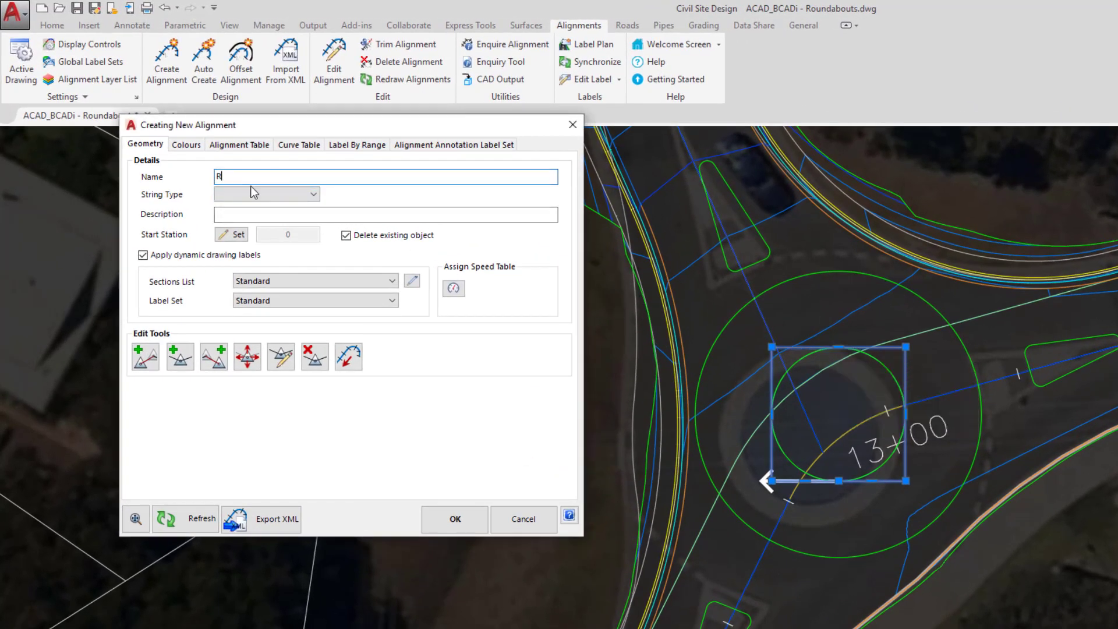
pyautogui.write('Roundabout - Inner Island')
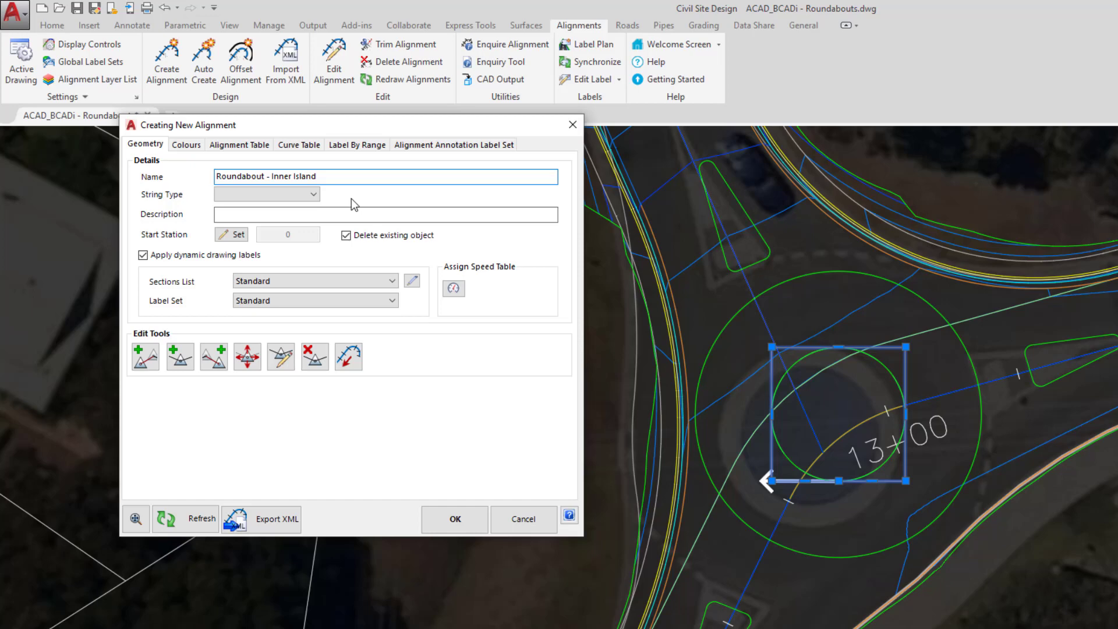
pyautogui.click(346, 236)
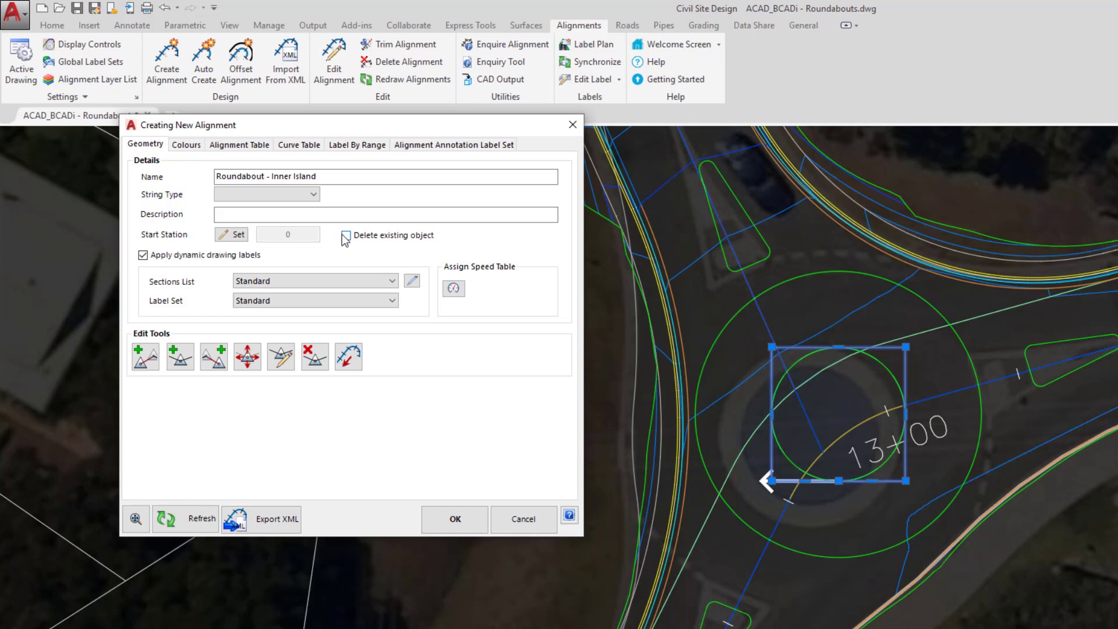
pyautogui.click(350, 359)
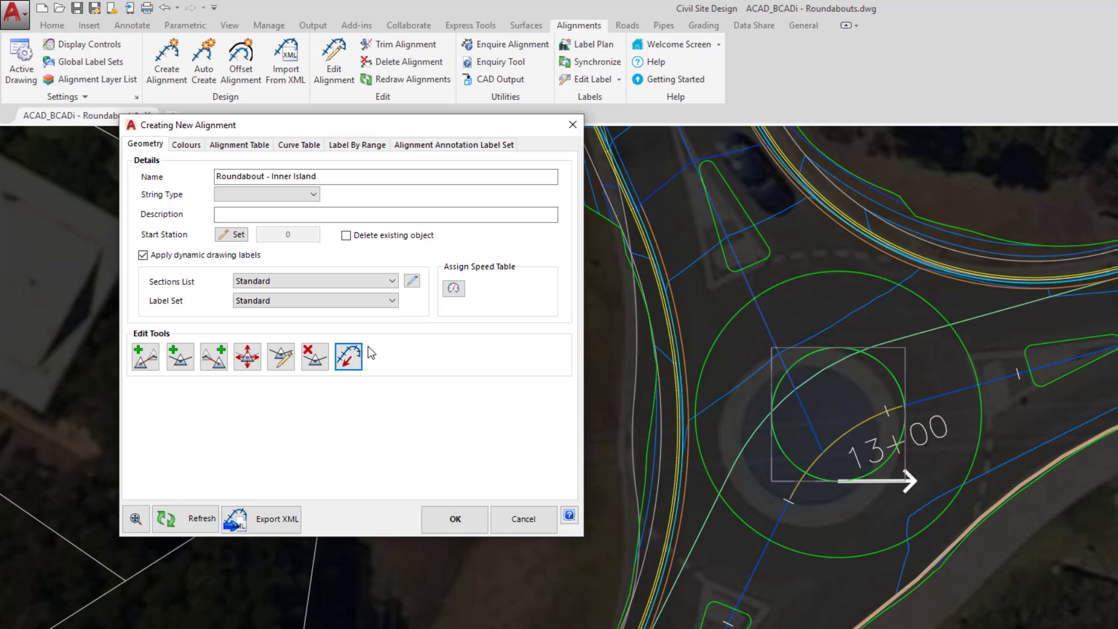
pyautogui.click(455, 518)
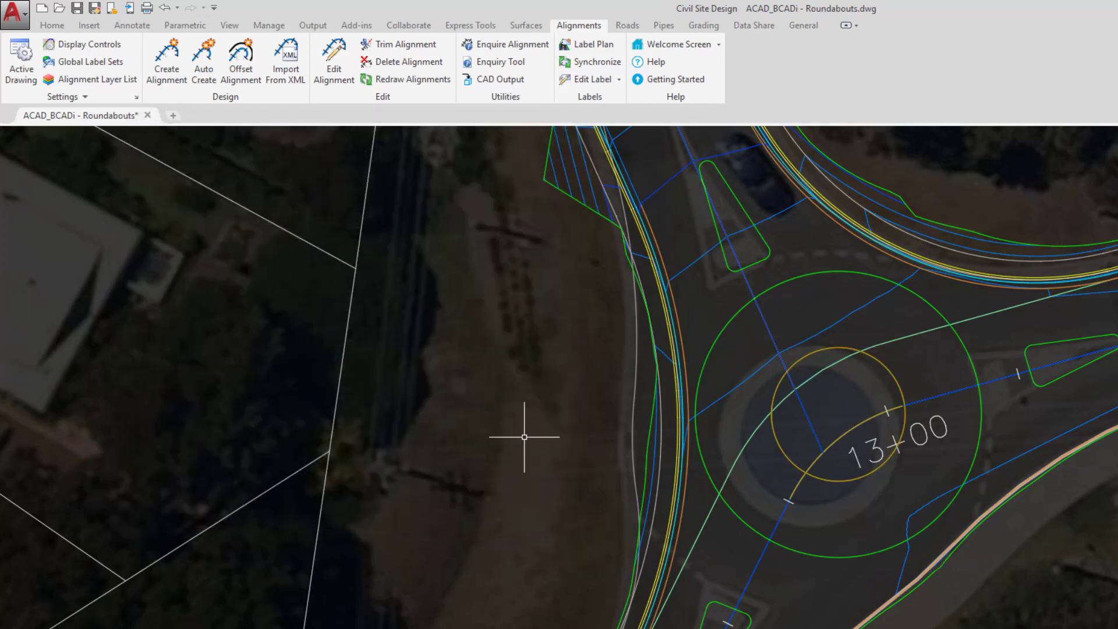
# Create alignment 'Roundabout - Outer Edge' from the outer green circle, kept and reversed.
pyautogui.click(160, 78)
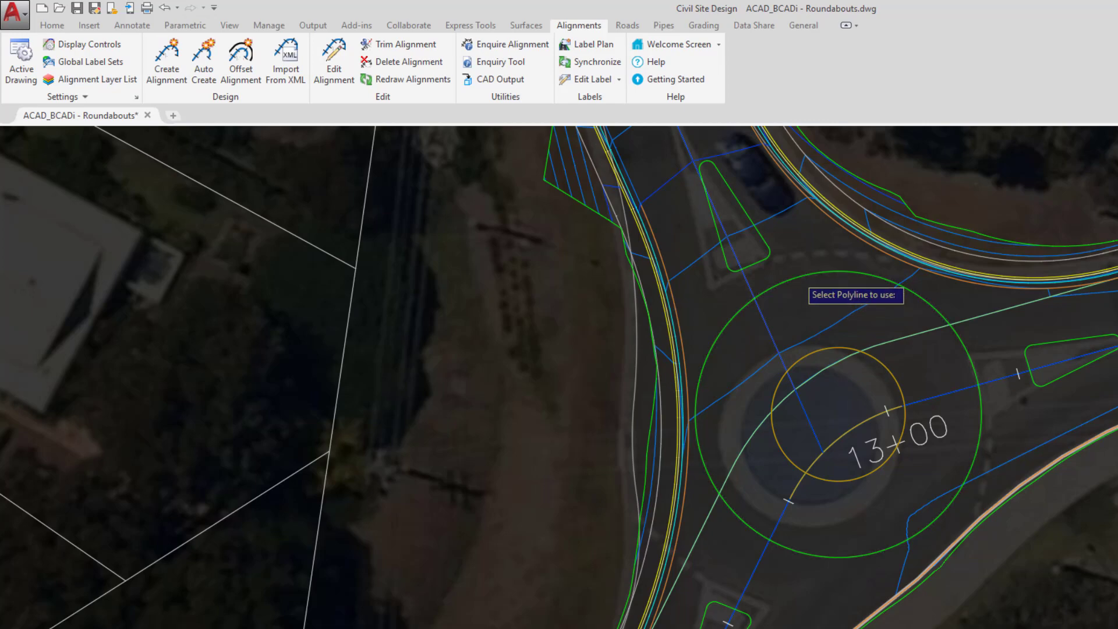
pyautogui.click(797, 279)
pyautogui.click(314, 176)
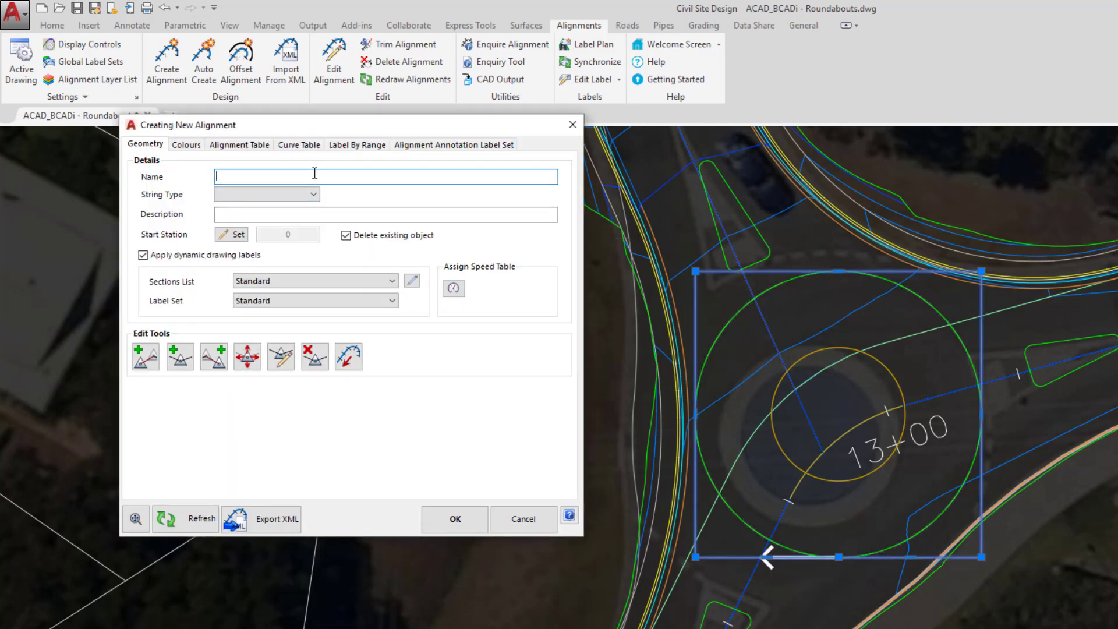
pyautogui.write('Roundabout - Outer Edge')
pyautogui.click(346, 235)
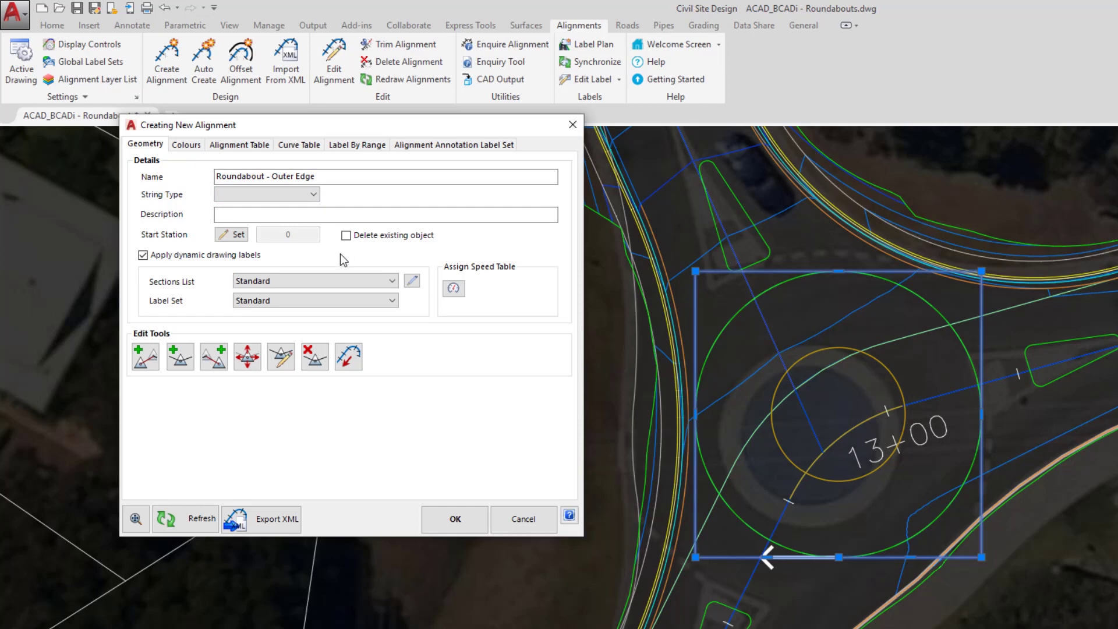
pyautogui.click(350, 362)
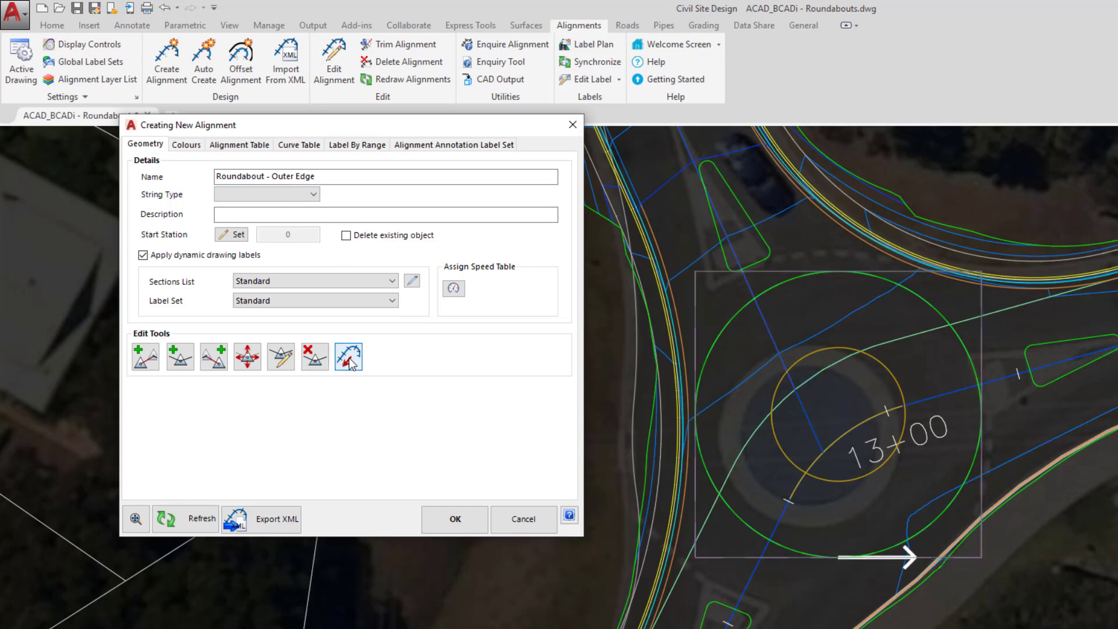
pyautogui.click(449, 518)
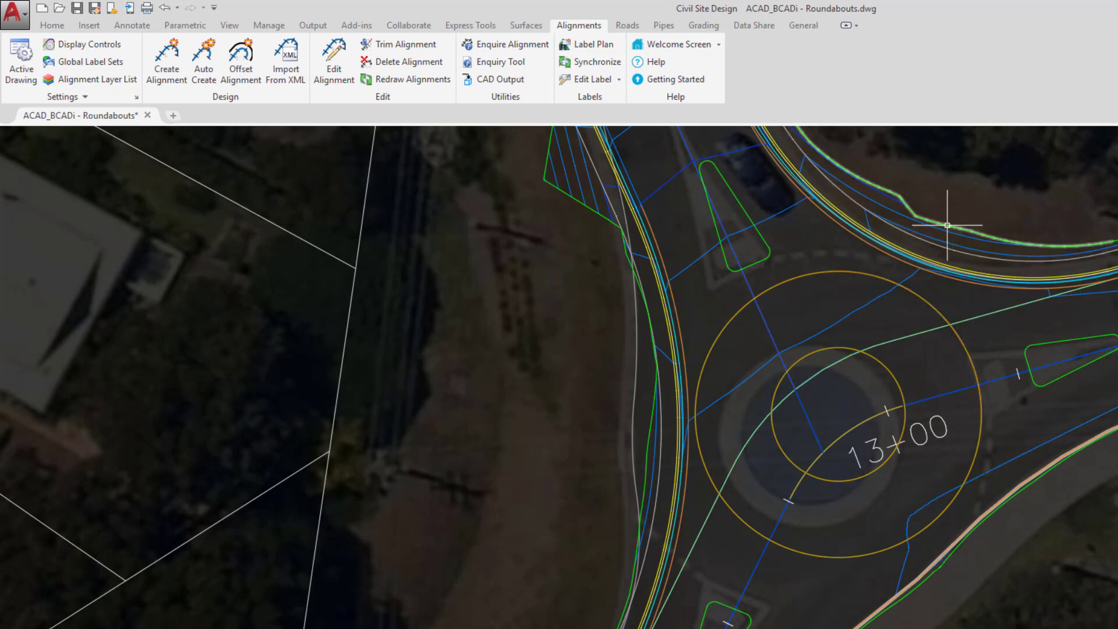
# Start a Network Strings roundabout with 'Roundabout - Inner Island' as the centre alignment.
pyautogui.click(633, 26)
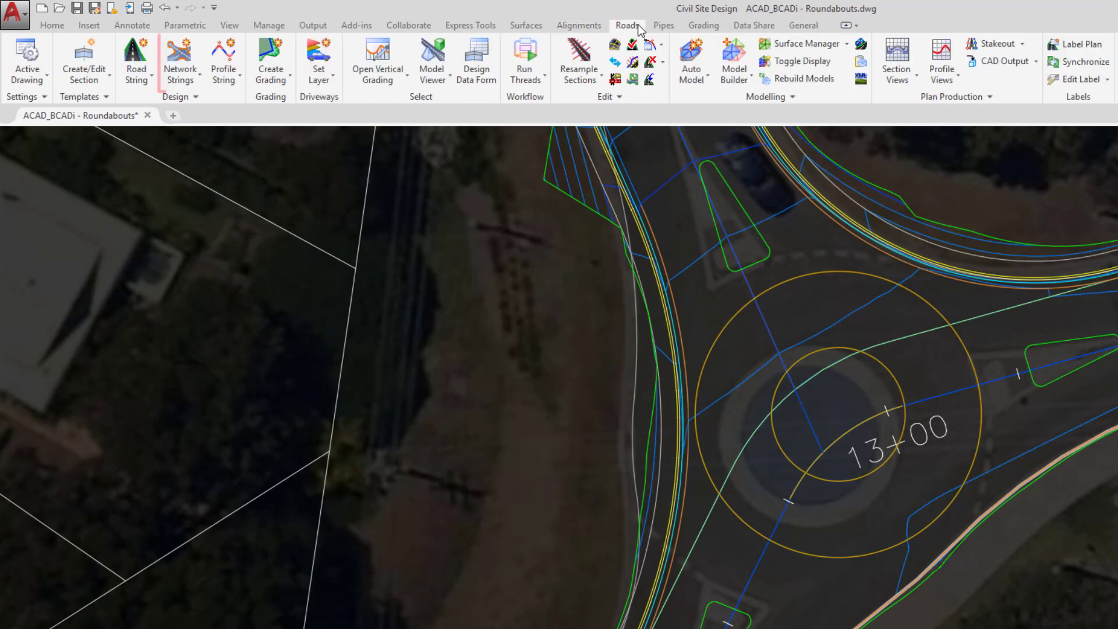
pyautogui.click(180, 78)
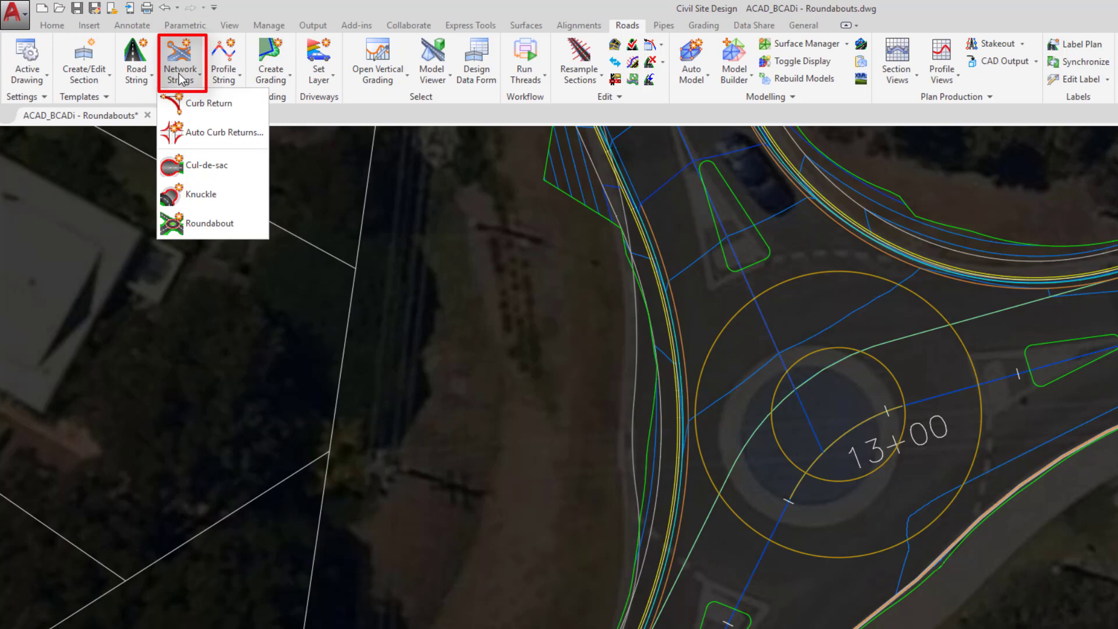
pyautogui.click(205, 222)
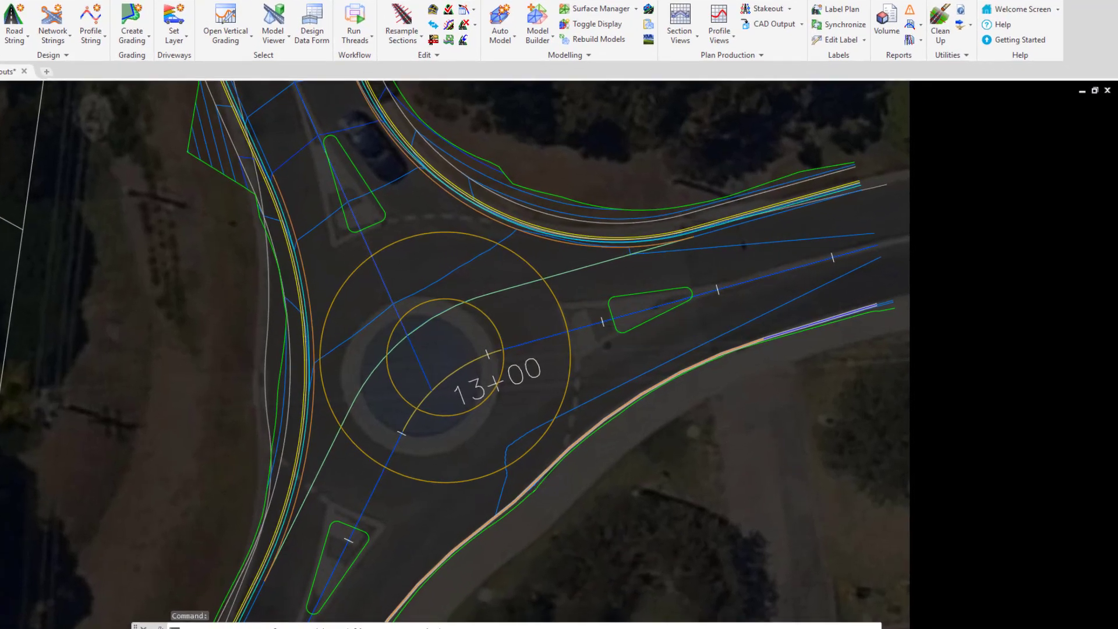
pyautogui.click(539, 315)
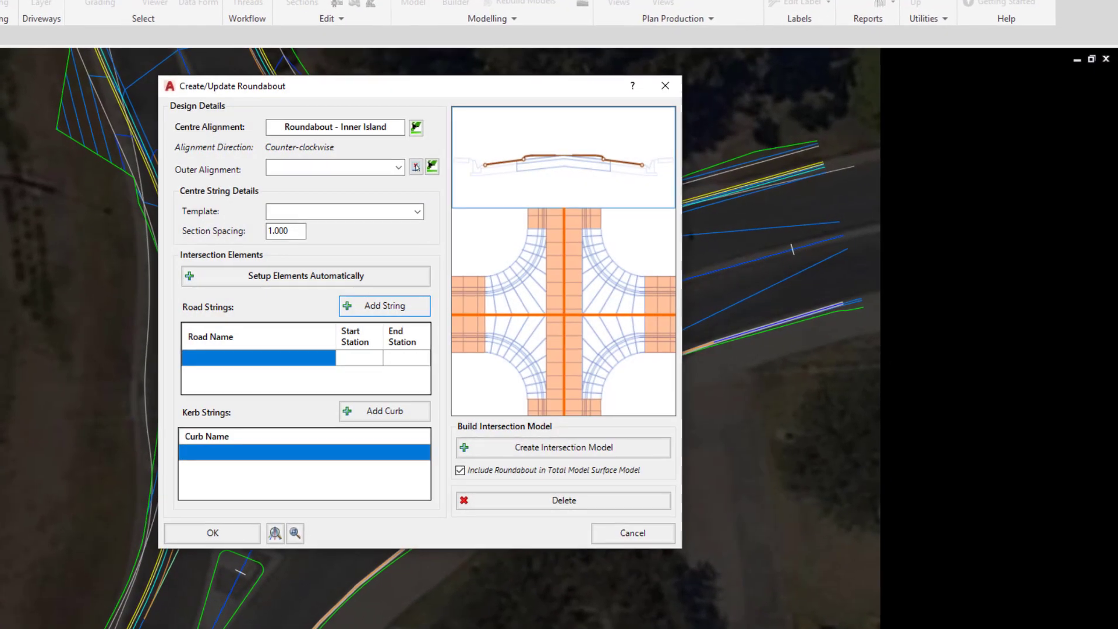
# Choose outer alignment 'Roundabout - Outer Edge', template 'Roundabout - Island Curb' and section spacing 3.
pyautogui.moveTo(369, 89)
pyautogui.mouseDown()
pyautogui.moveTo(515, 143)
pyautogui.moveTo(725, 103)
pyautogui.mouseUp()
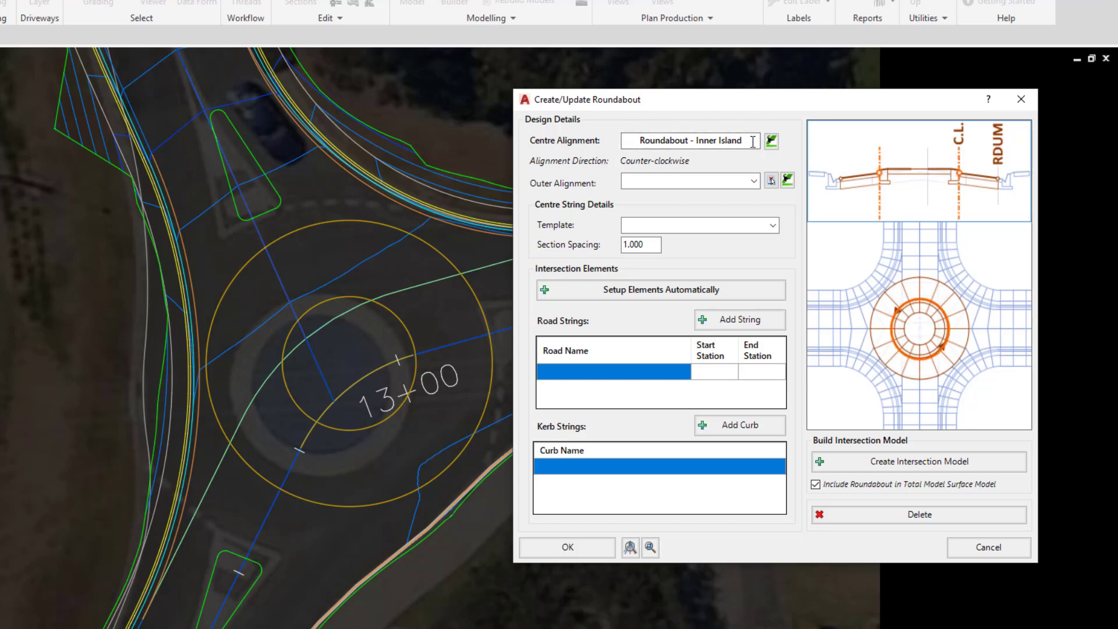
pyautogui.click(753, 181)
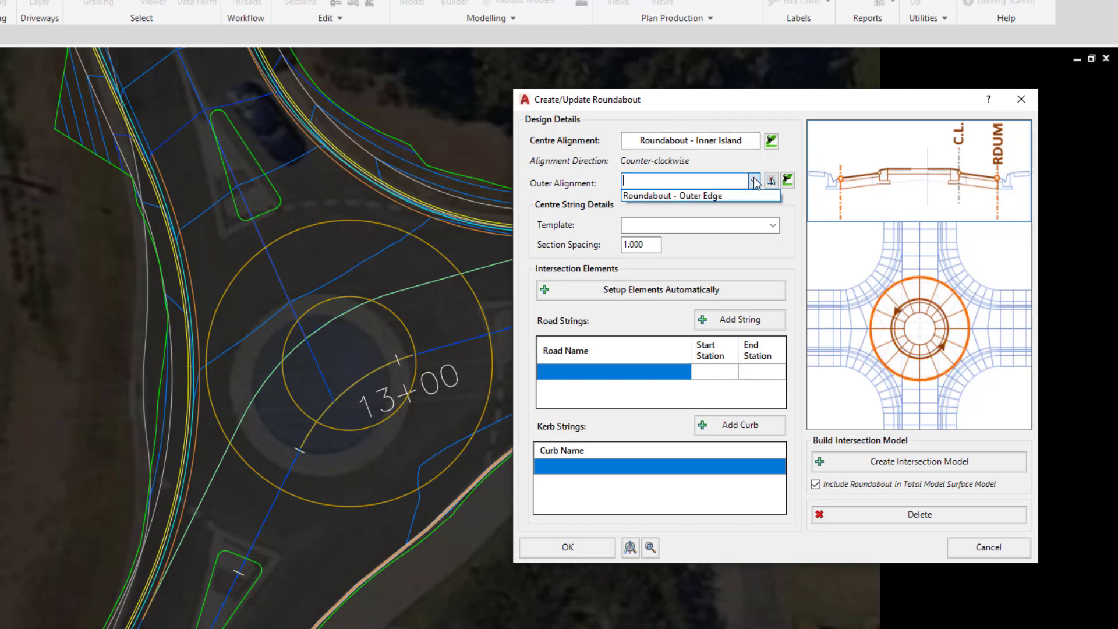
pyautogui.click(700, 197)
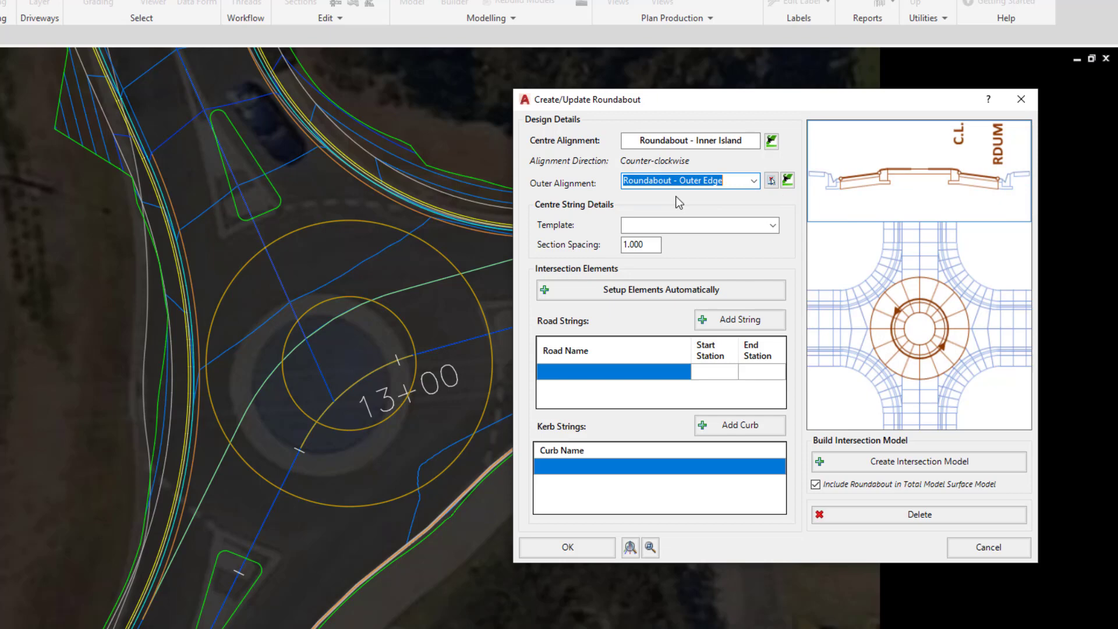
pyautogui.click(773, 225)
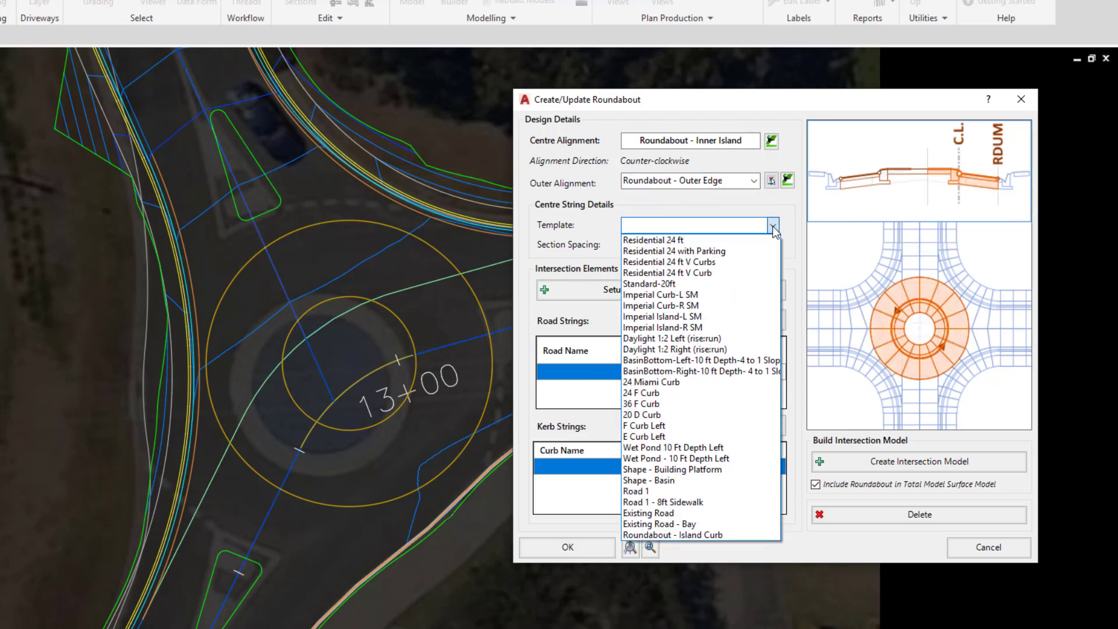
pyautogui.click(704, 535)
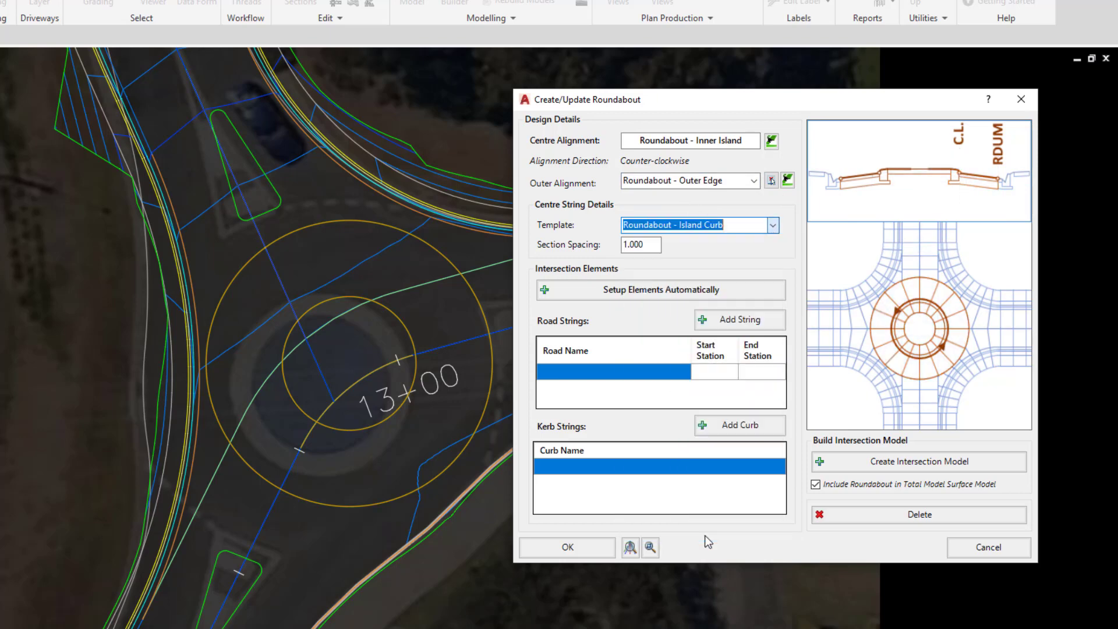
pyautogui.doubleClick(645, 246)
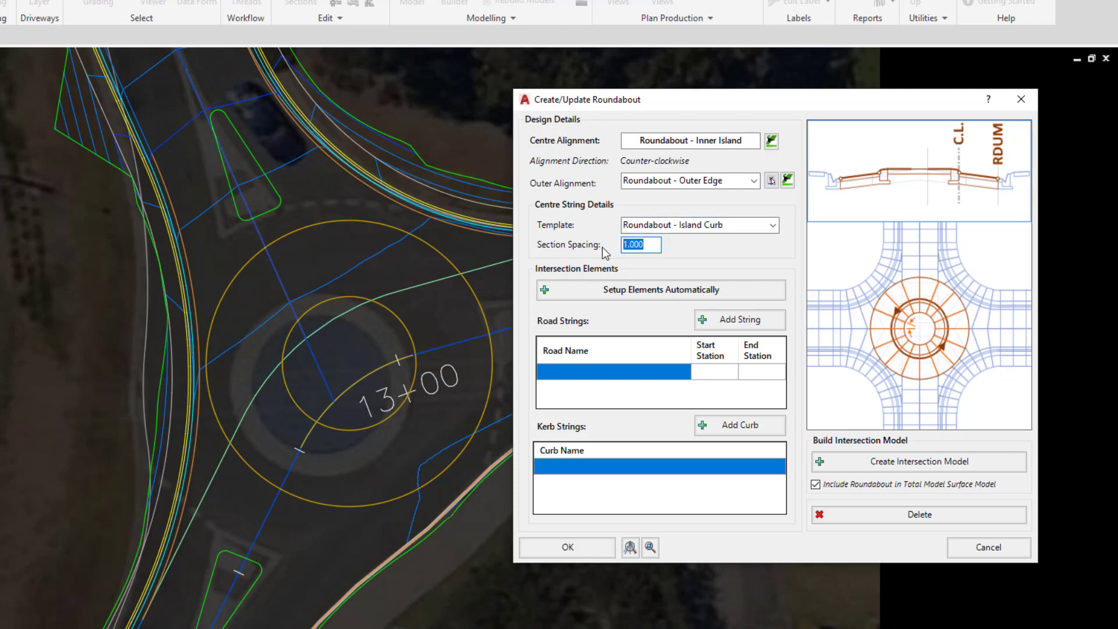
pyautogui.write('3')
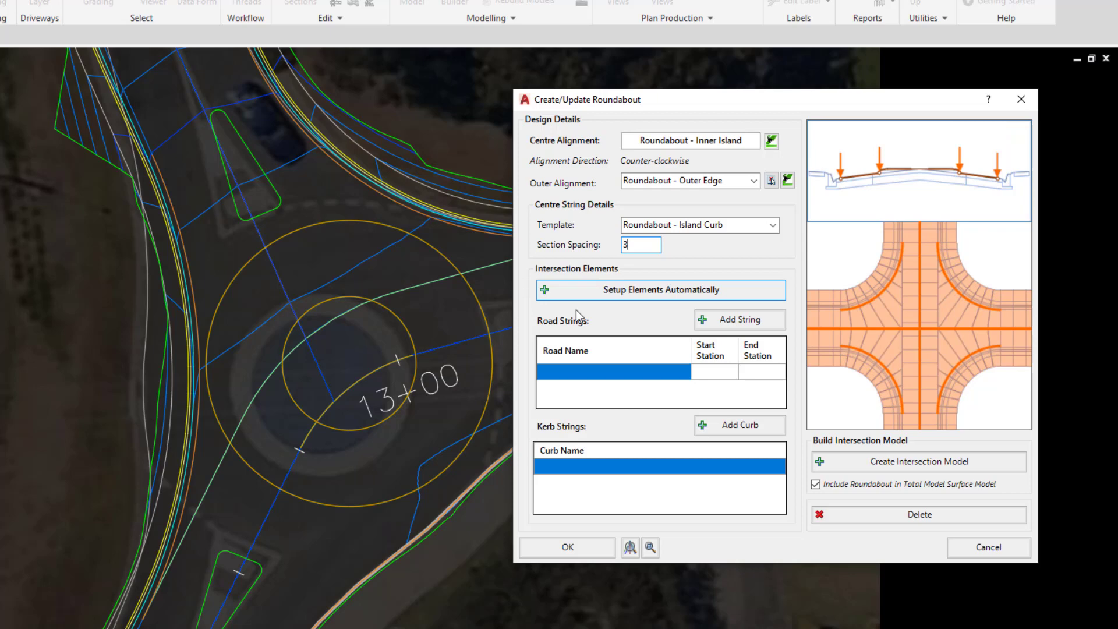
# Auto-connect the existing road and kerb strings, build the intersection model, and close the dialog.
pyautogui.click(627, 293)
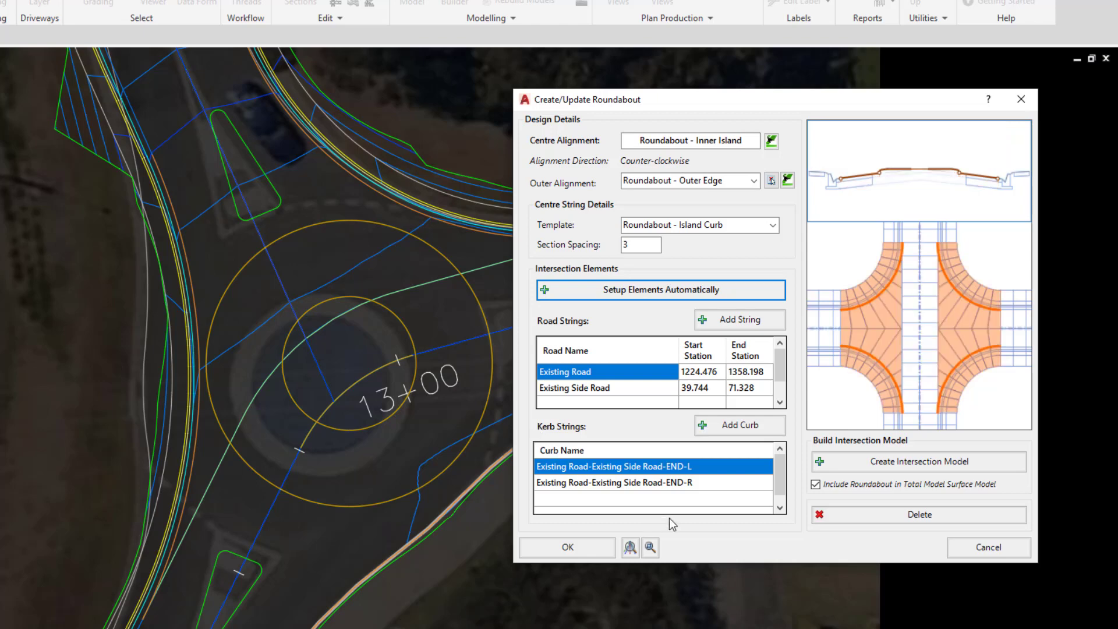
pyautogui.click(861, 461)
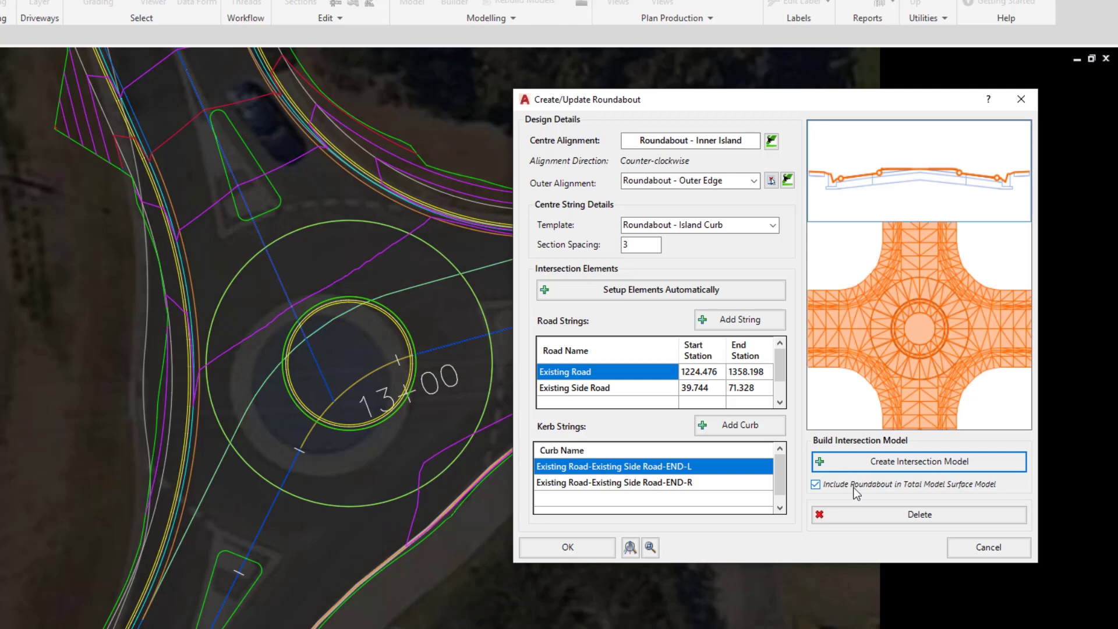
pyautogui.click(901, 515)
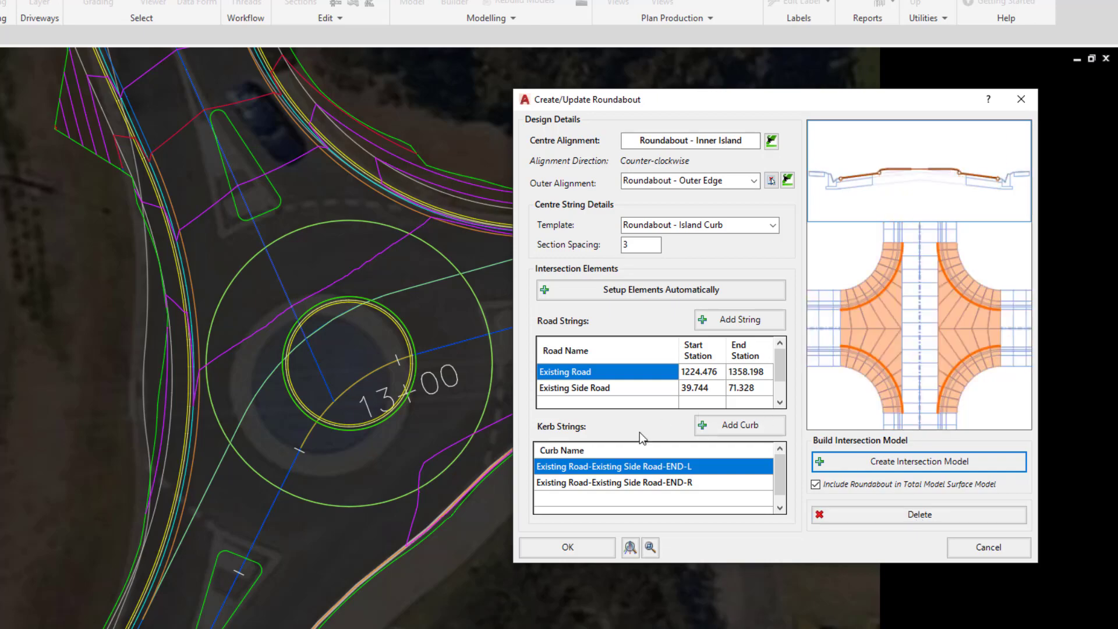
pyautogui.click(568, 549)
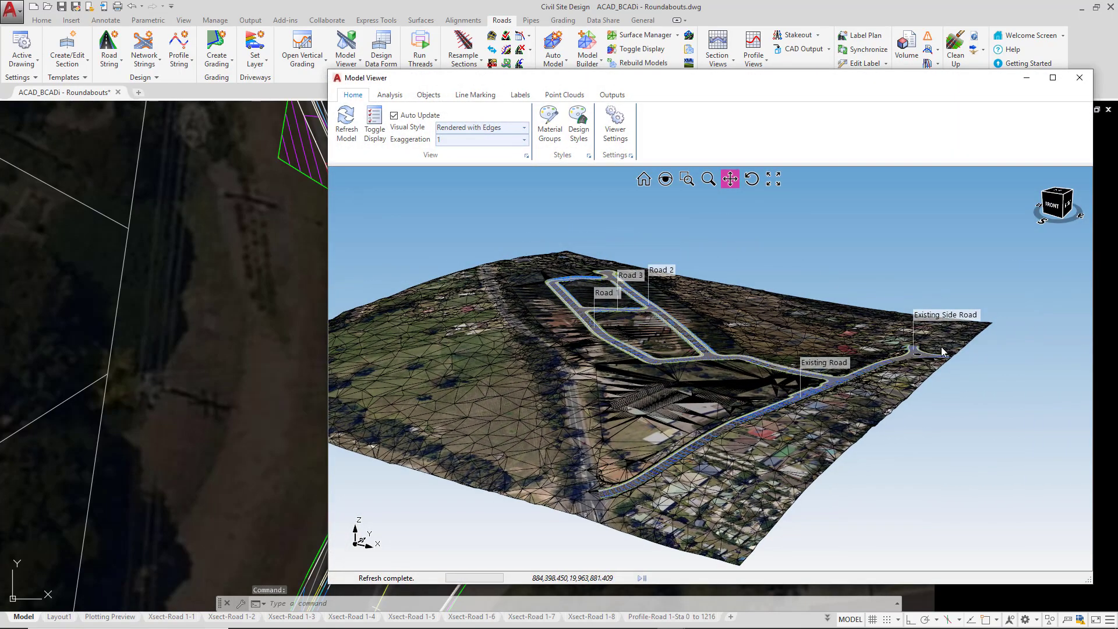
# Zoom into the roundabout in Model Viewer and tilt the view across the raised island.
pyautogui.scroll(6, 938, 353)
pyautogui.scroll(5, 849, 383)
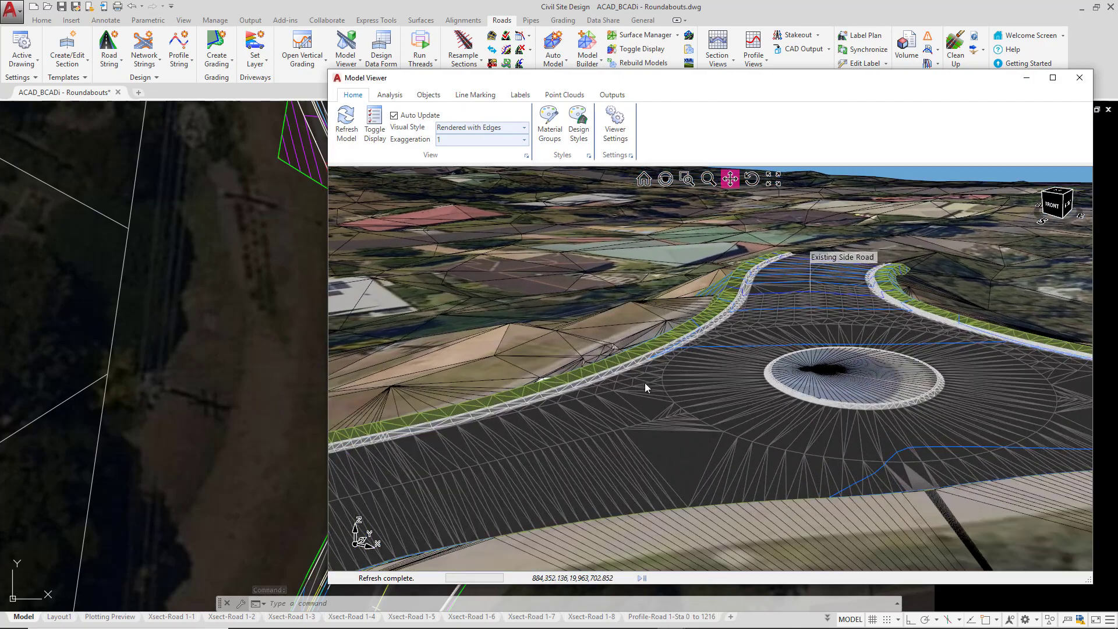
pyautogui.moveTo(756, 384); pyautogui.dragTo(671, 414, button='middle')
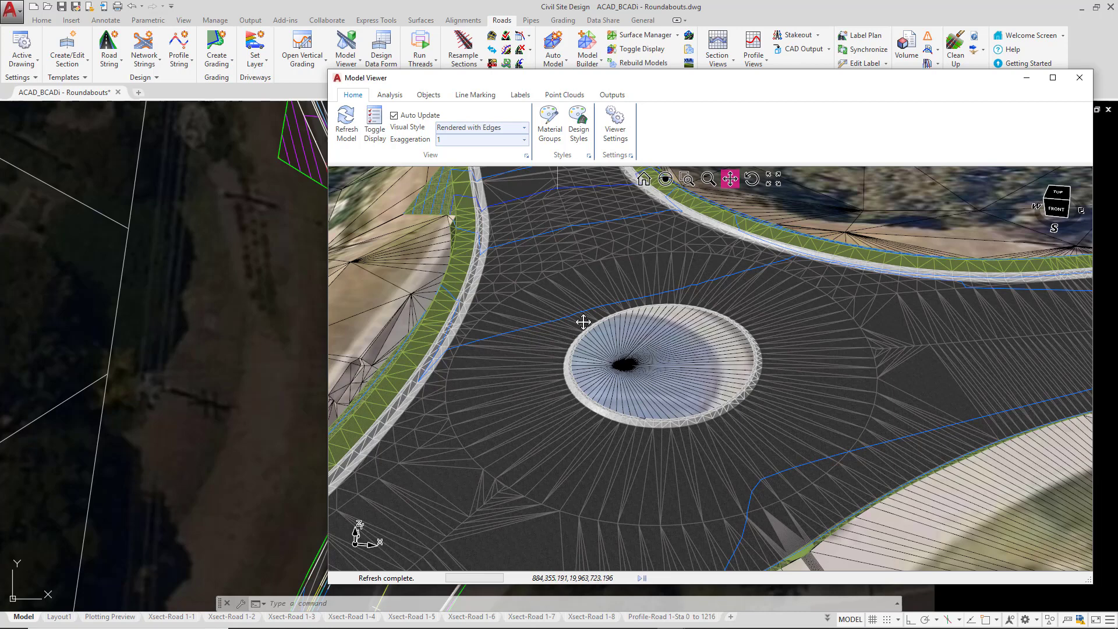
pyautogui.rightClick(740, 398)
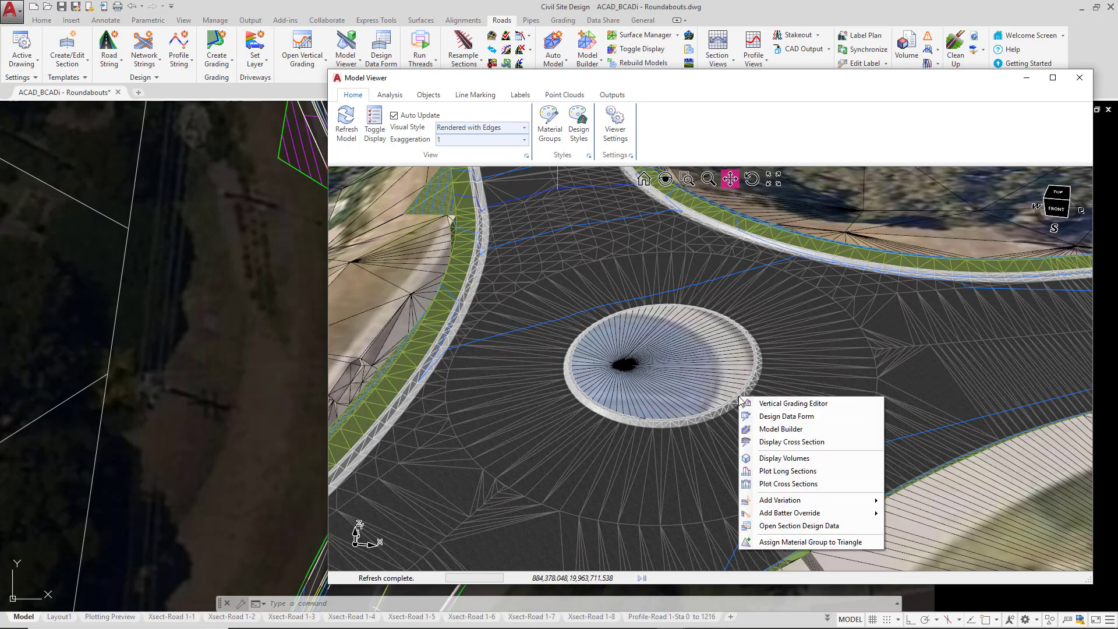
pyautogui.click(771, 442)
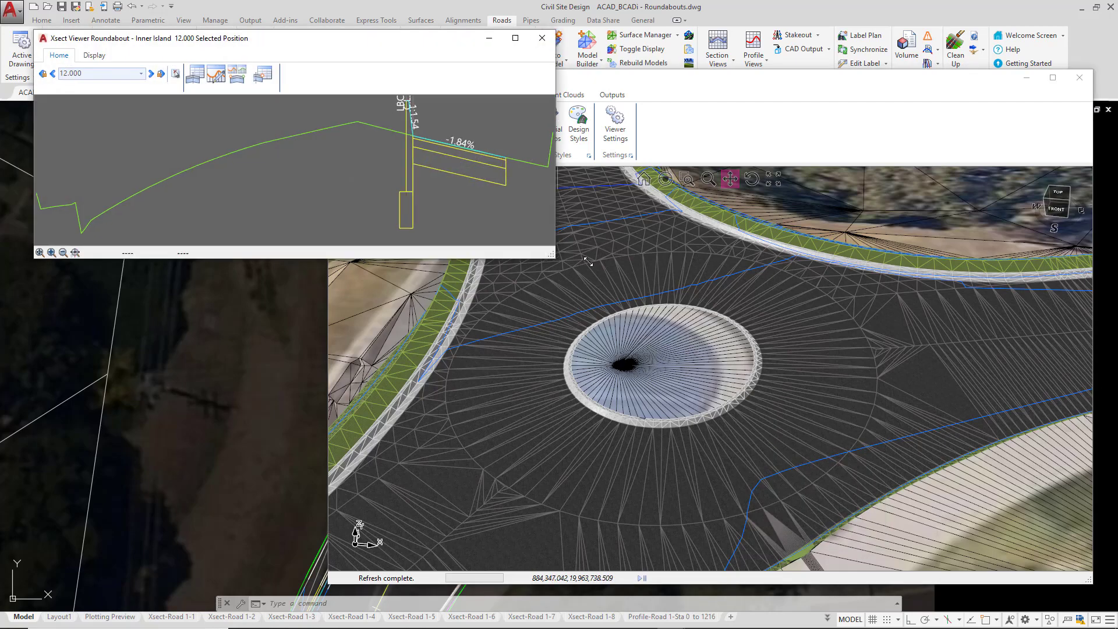
pyautogui.moveTo(588, 262); pyautogui.dragTo(825, 266)
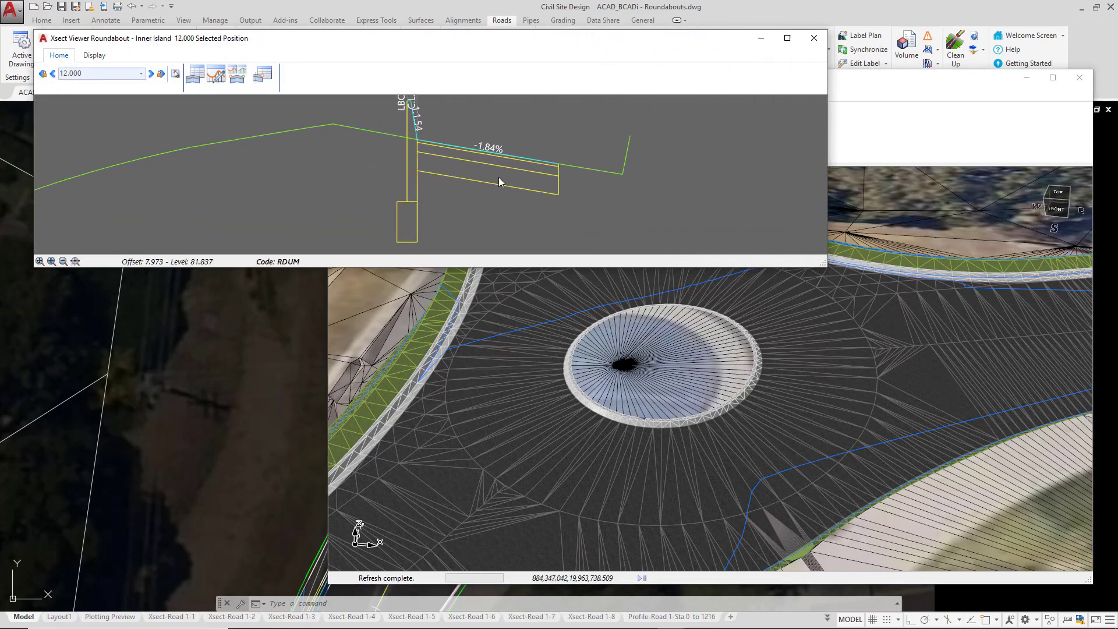
pyautogui.moveTo(530, 151); pyautogui.dragTo(444, 147, button='middle')
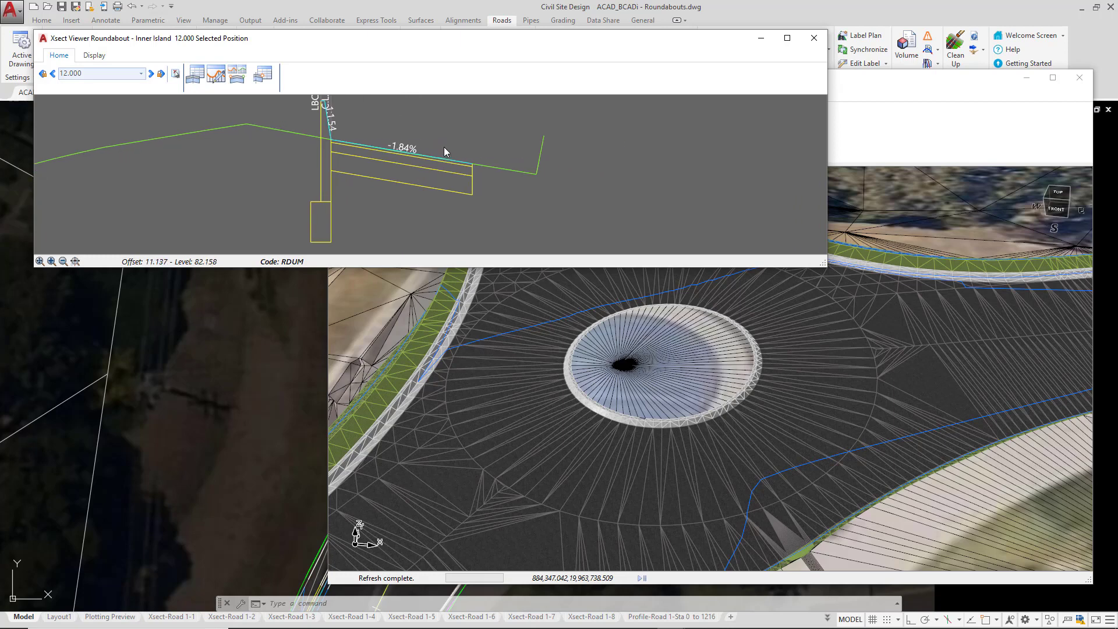
pyautogui.click(331, 142)
pyautogui.click(216, 76)
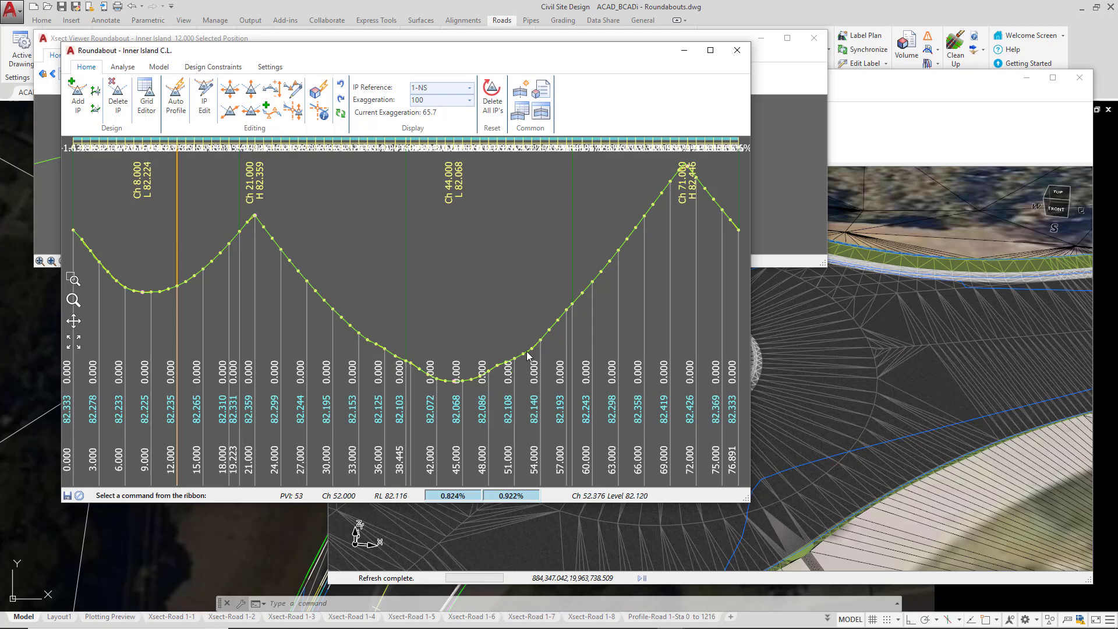
pyautogui.click(737, 52)
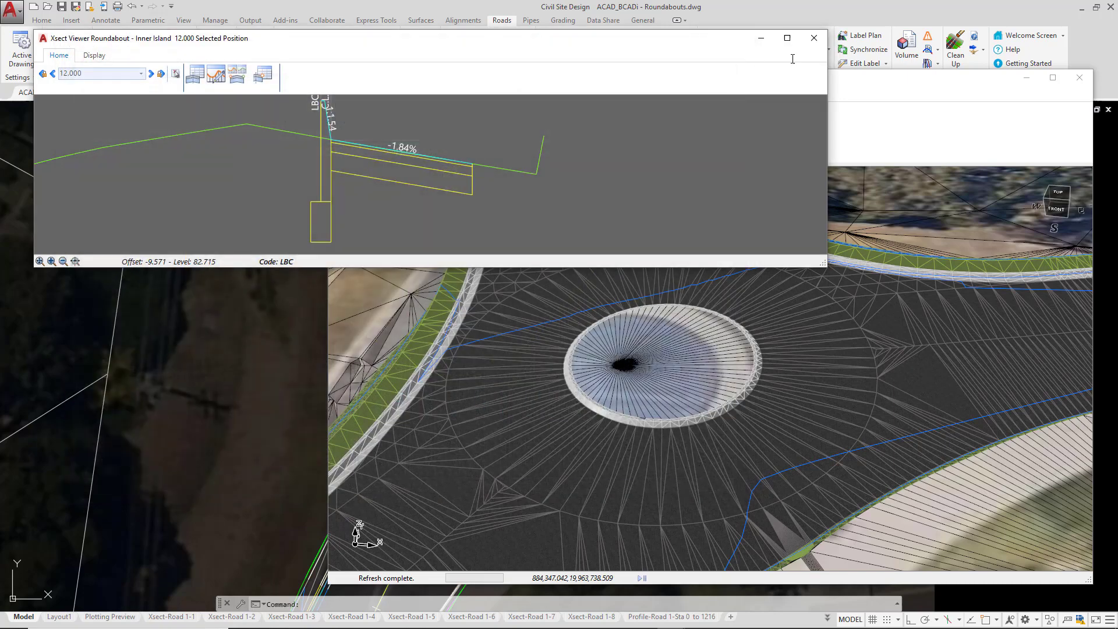
pyautogui.click(813, 38)
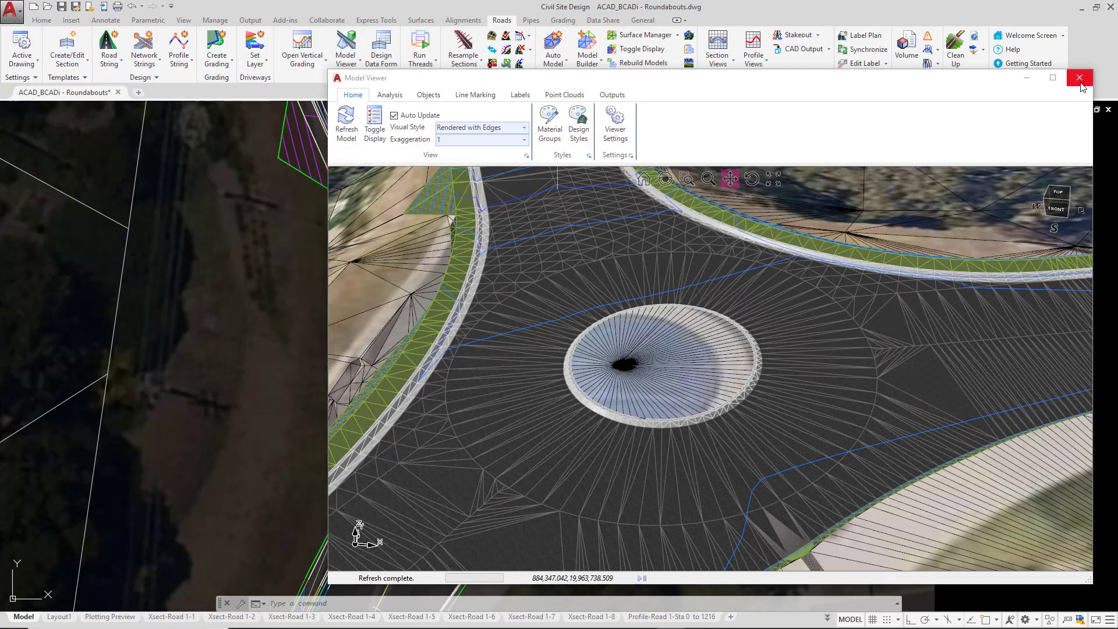